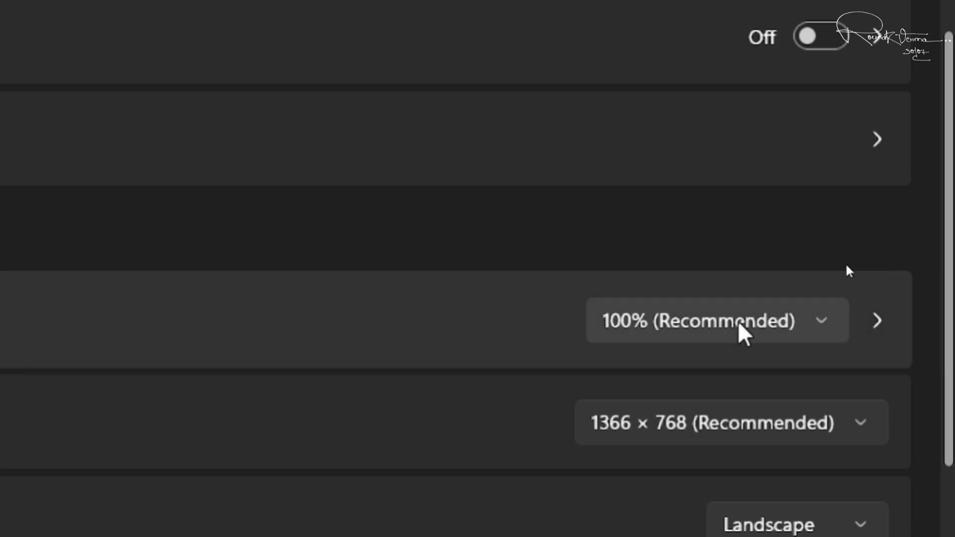
- Set the display scale to 100% (Recommended) and resolution to 1366 × 768 (Recommended), close Settings and refresh the desktop
{"action": "left_click", "coordinate": [819, 328]}
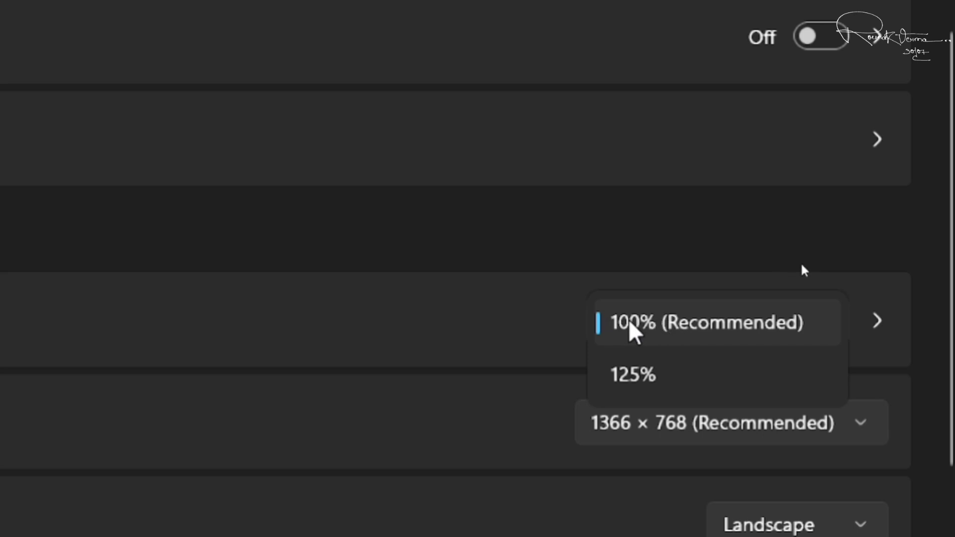
{"action": "left_click", "coordinate": [671, 322]}
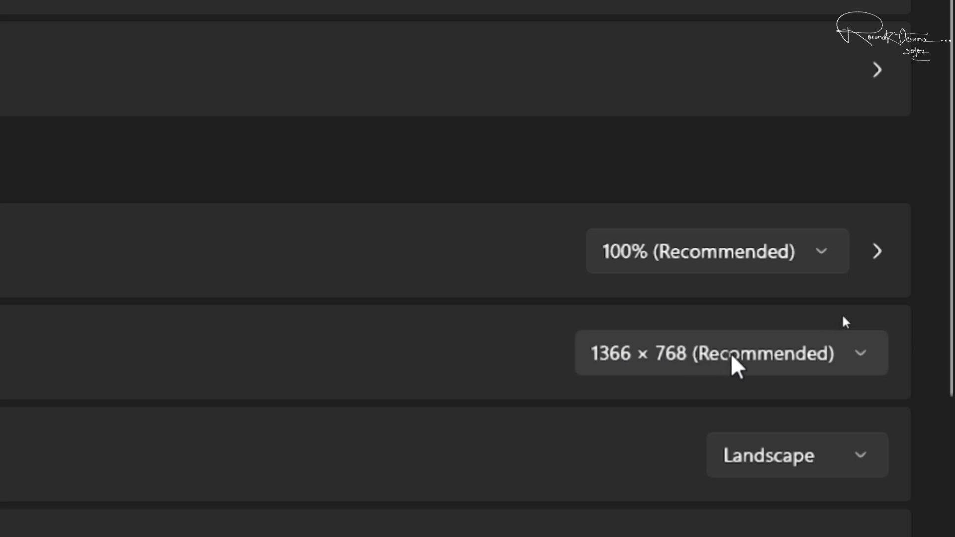
{"action": "left_click", "coordinate": [731, 356]}
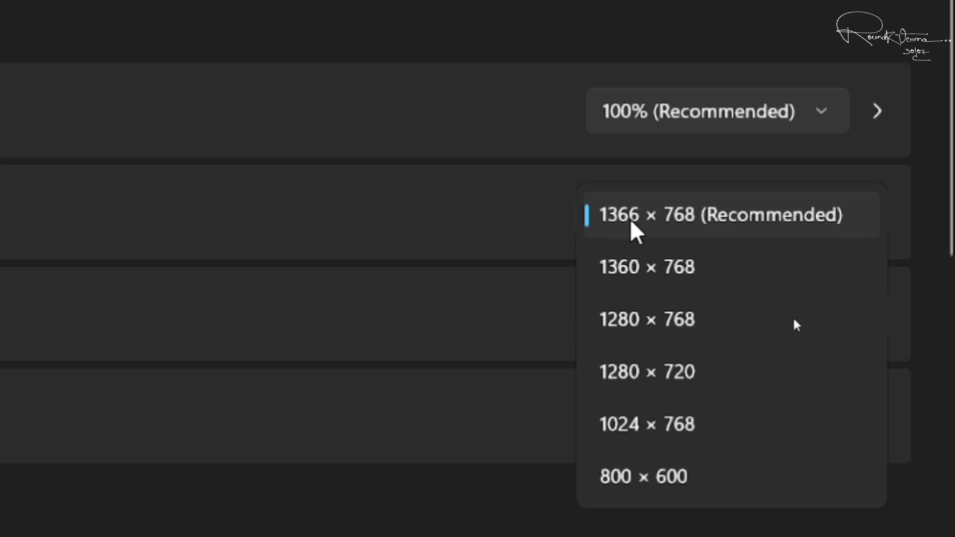
{"action": "left_click", "coordinate": [720, 221]}
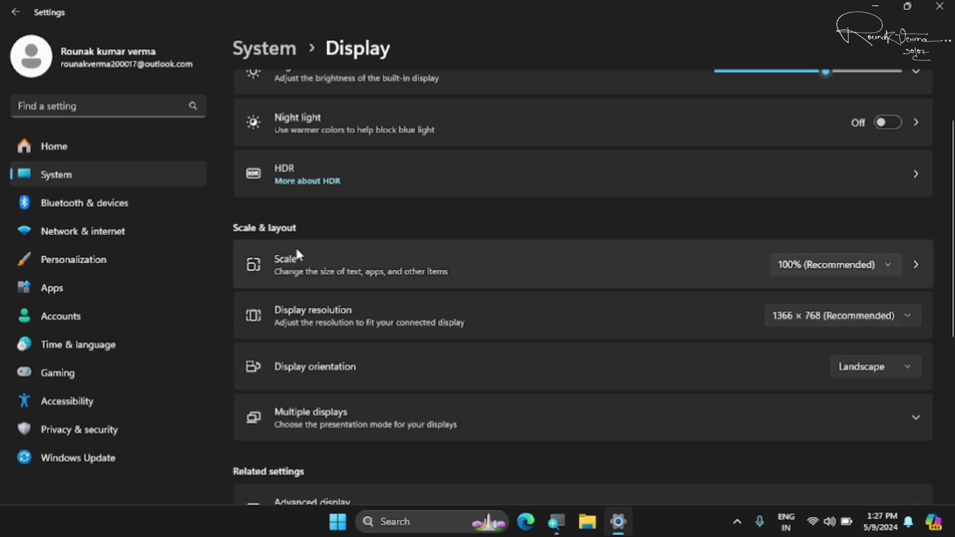
{"action": "left_click", "coordinate": [939, 6]}
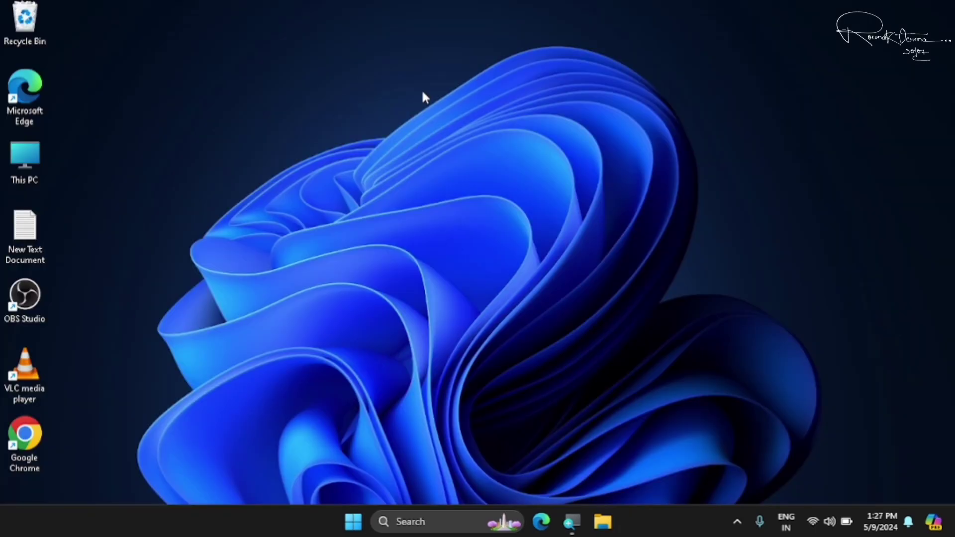
{"action": "right_click", "coordinate": [422, 88]}
{"action": "left_click", "coordinate": [461, 151]}
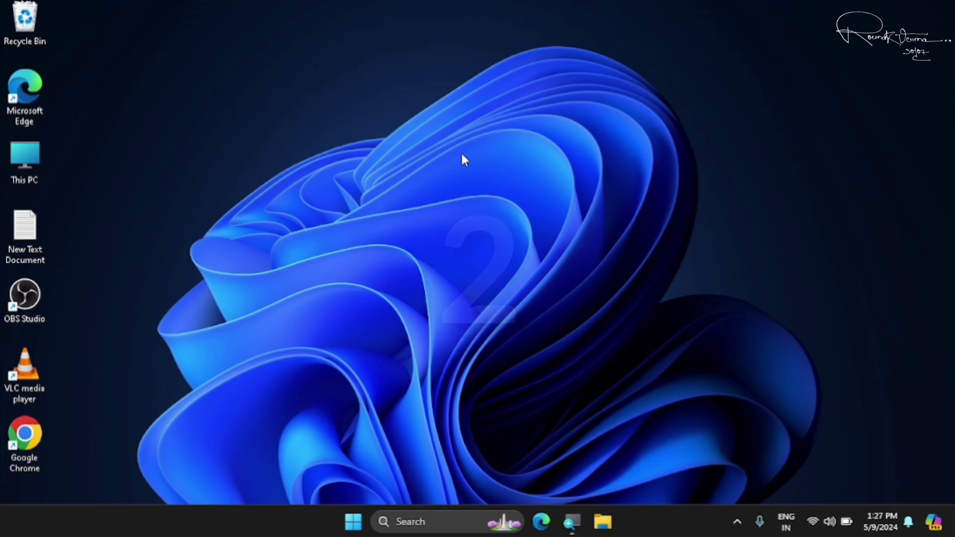
- Run sysdm.cpl and open the Performance settings from the advanced system properties
{"action": "key", "text": "super+r"}
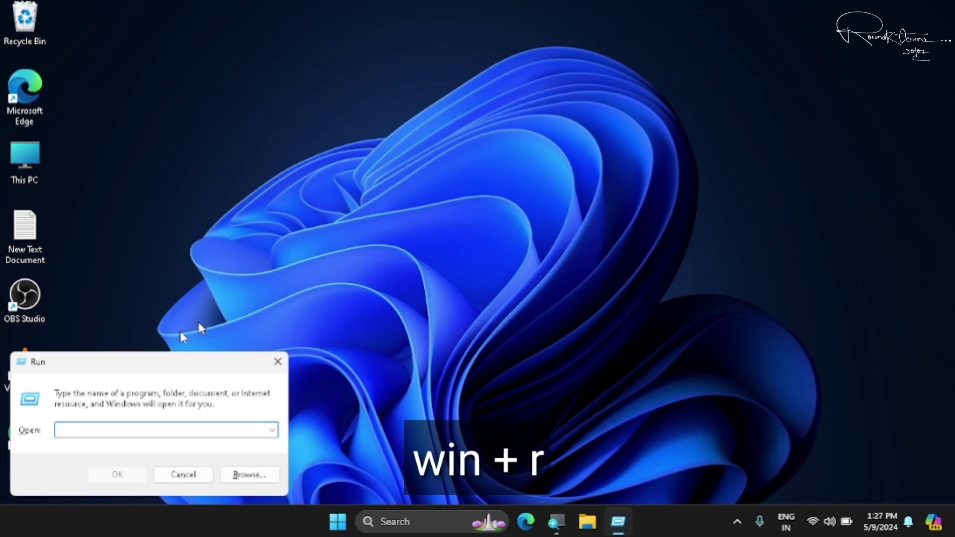
{"action": "left_click_drag", "start_coordinate": [148, 371], "coordinate": [484, 172]}
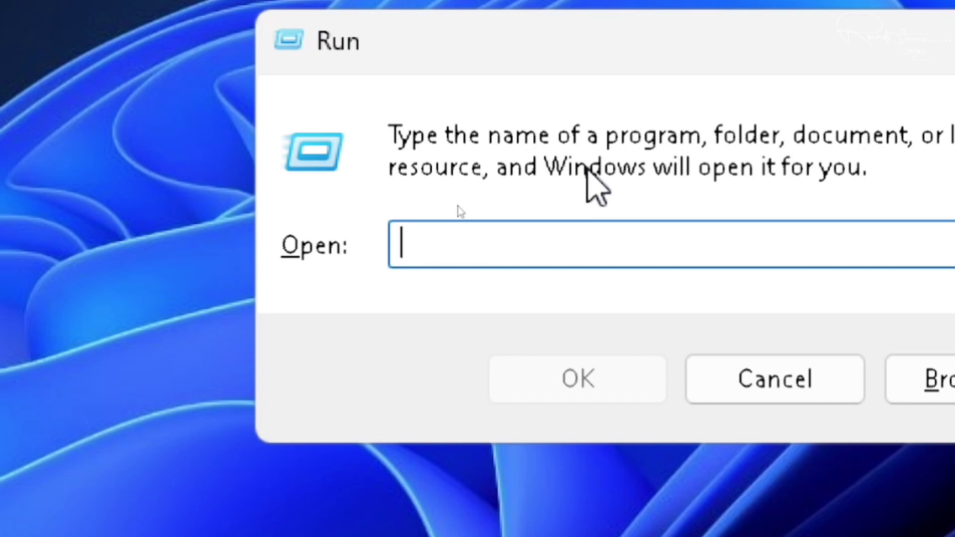
{"action": "type", "text": "sysdm."}
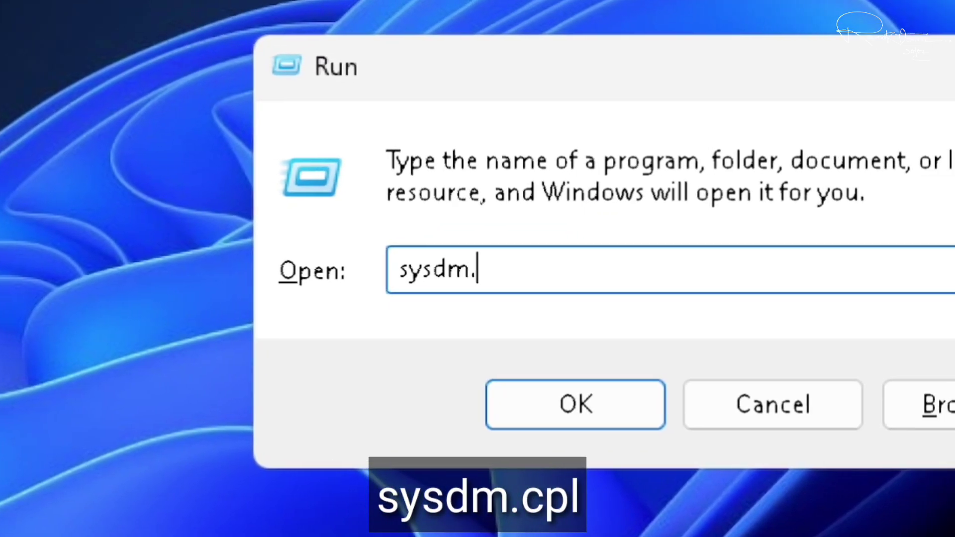
{"action": "type", "text": "cpl"}
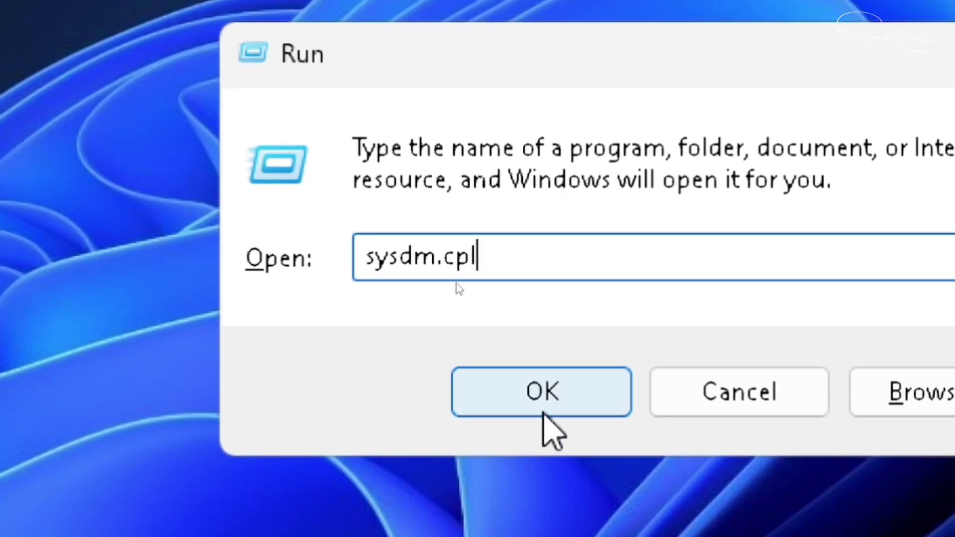
{"action": "left_click", "coordinate": [543, 412]}
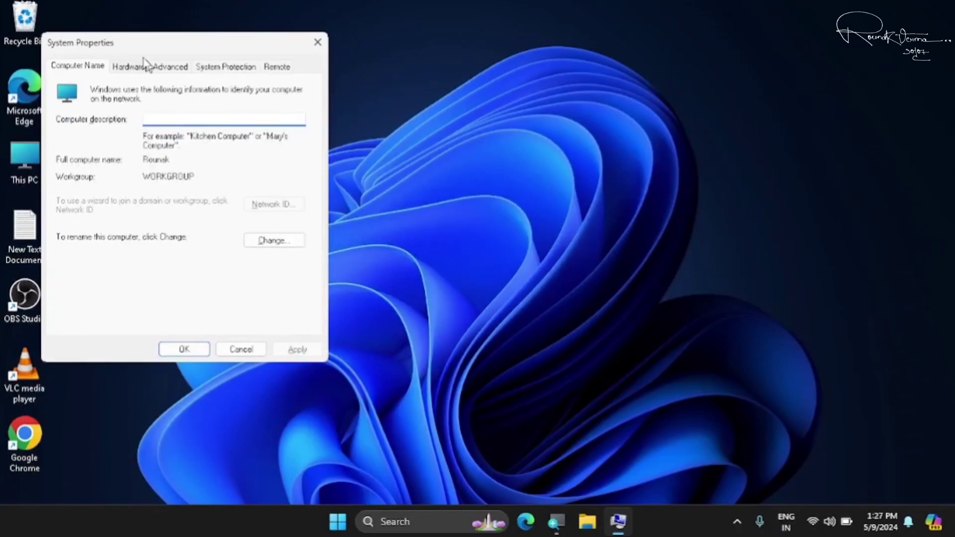
{"action": "left_click", "coordinate": [164, 69]}
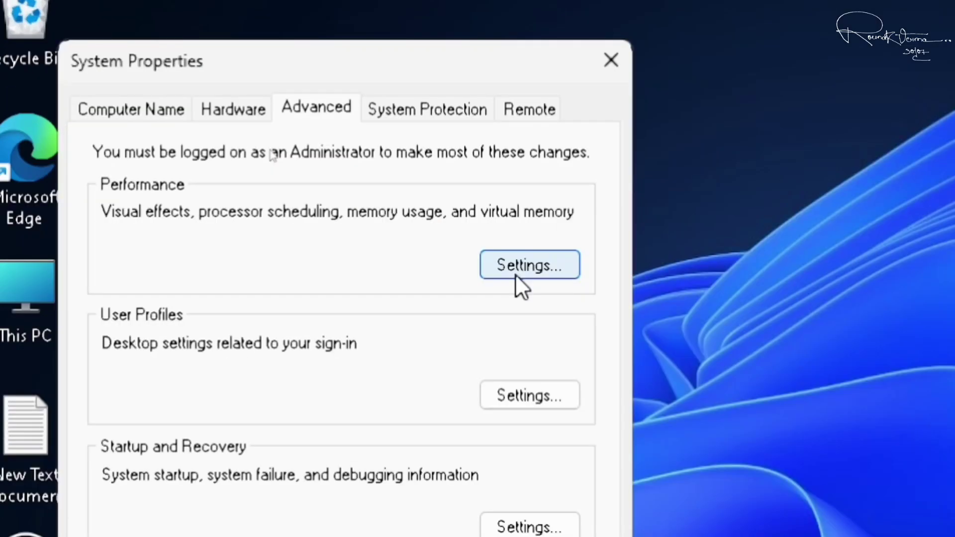
{"action": "left_click", "coordinate": [270, 147]}
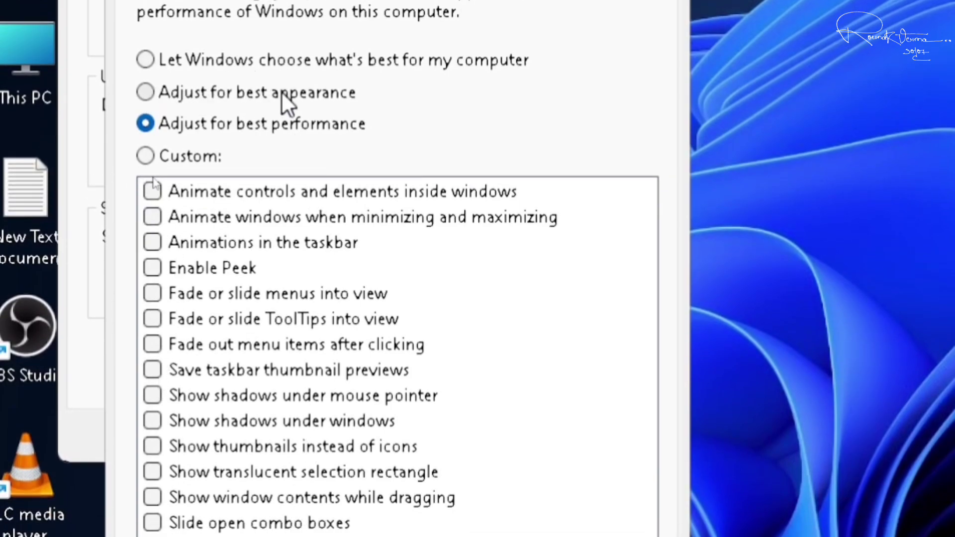
- Apply the visual effects preset Adjust for best appearance, close the system dialogs and refresh the desktop
{"action": "left_click", "coordinate": [144, 94]}
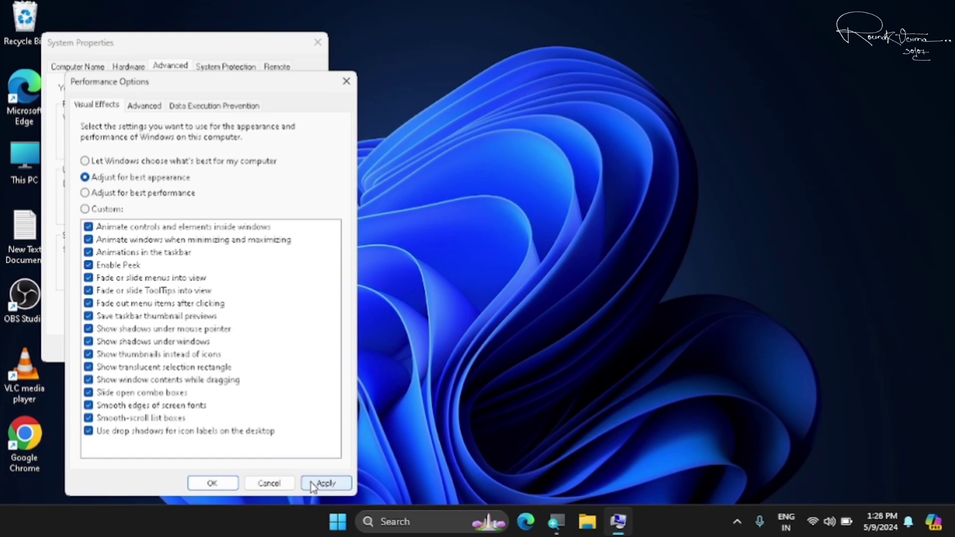
{"action": "left_click", "coordinate": [324, 483]}
{"action": "left_click", "coordinate": [212, 483]}
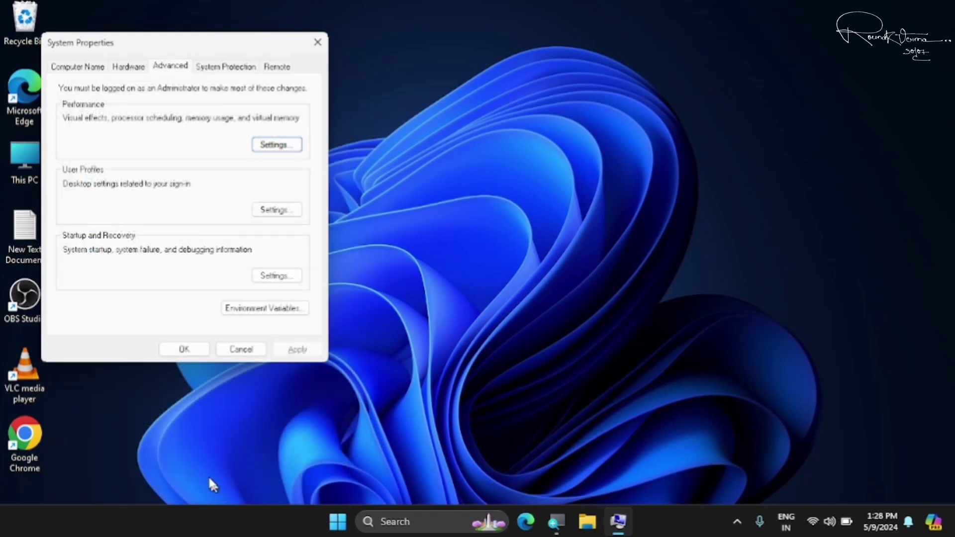
{"action": "left_click", "coordinate": [195, 352]}
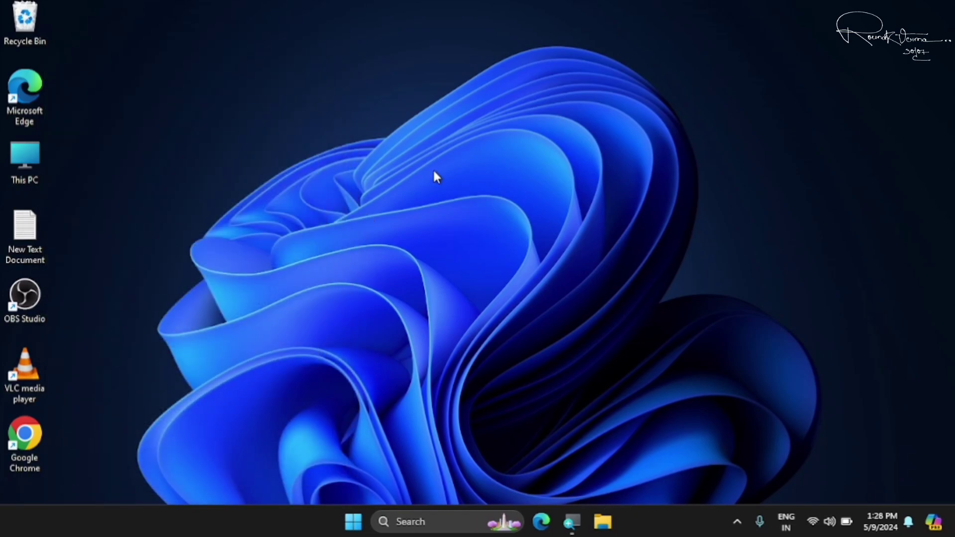
{"action": "right_click", "coordinate": [434, 171]}
{"action": "left_click", "coordinate": [493, 236]}
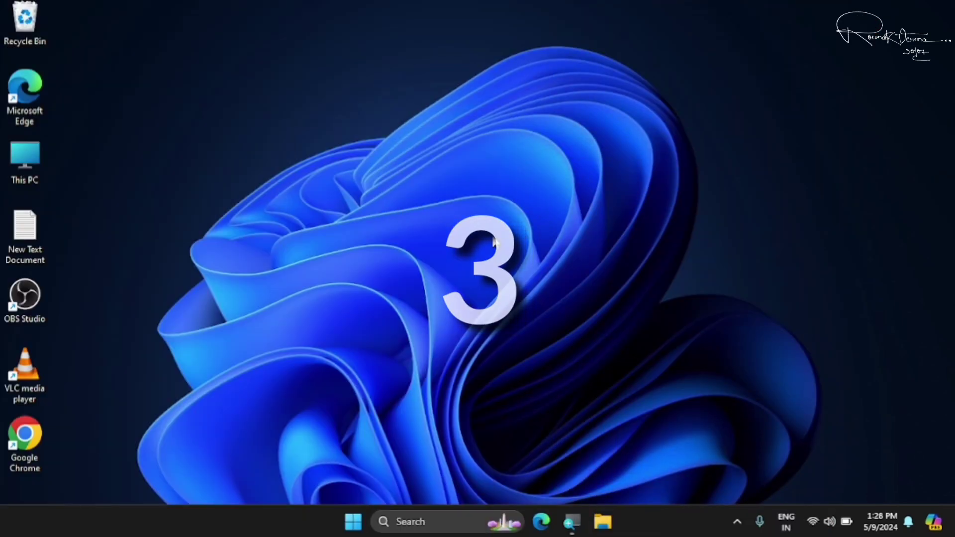
- Search for "clear type text", open Adjust ClearType text and proceed with ClearType turned on to the first text sample page
{"action": "left_click", "coordinate": [362, 512]}
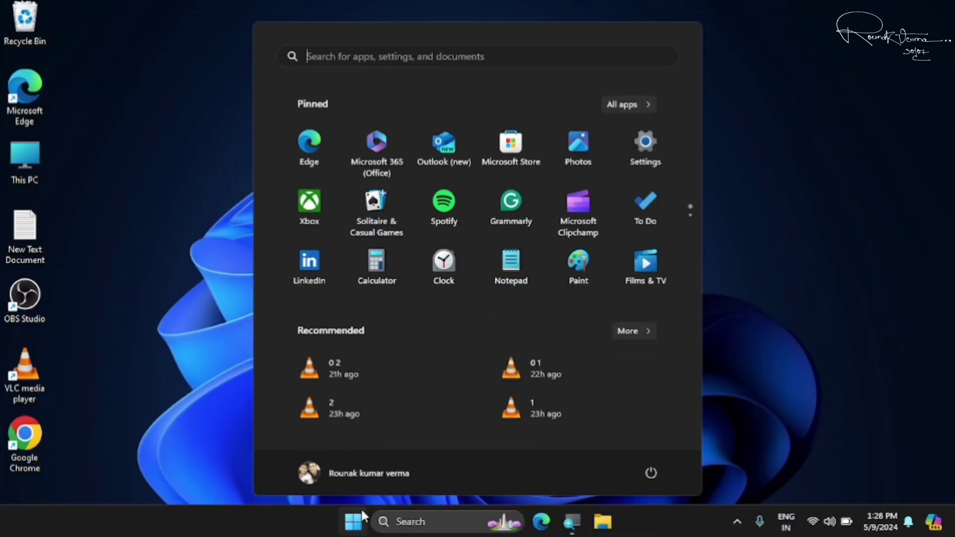
{"action": "type", "text": "clea"}
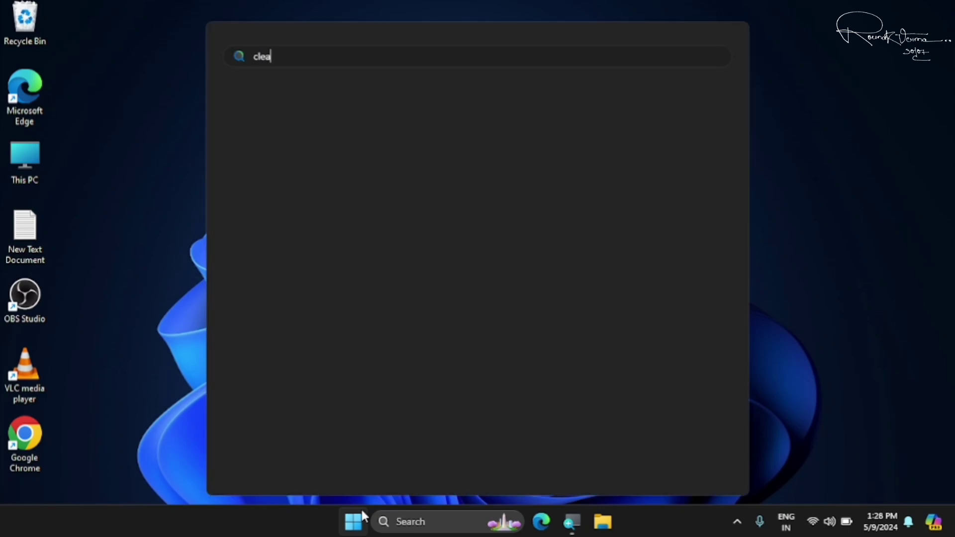
{"action": "type", "text": "r type text"}
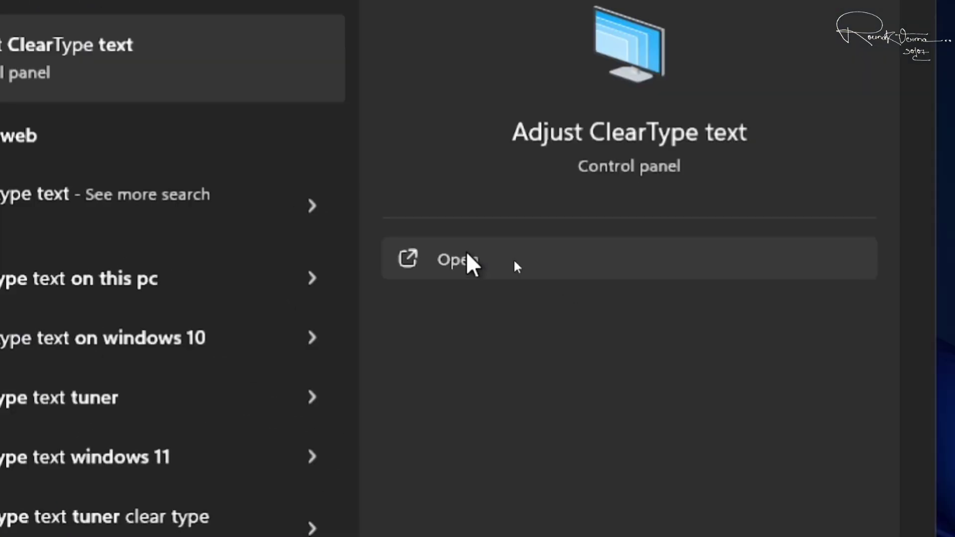
{"action": "left_click", "coordinate": [515, 263]}
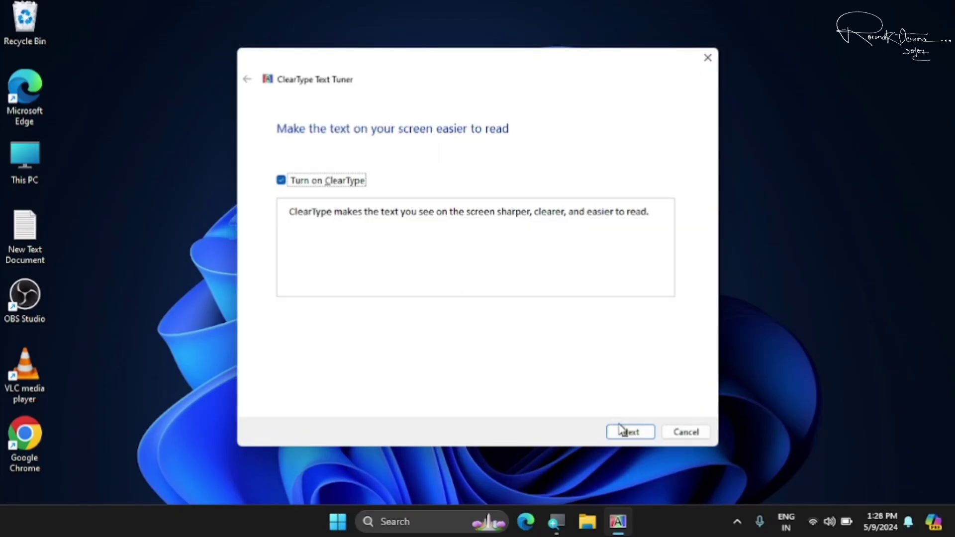
{"action": "left_click", "coordinate": [622, 431]}
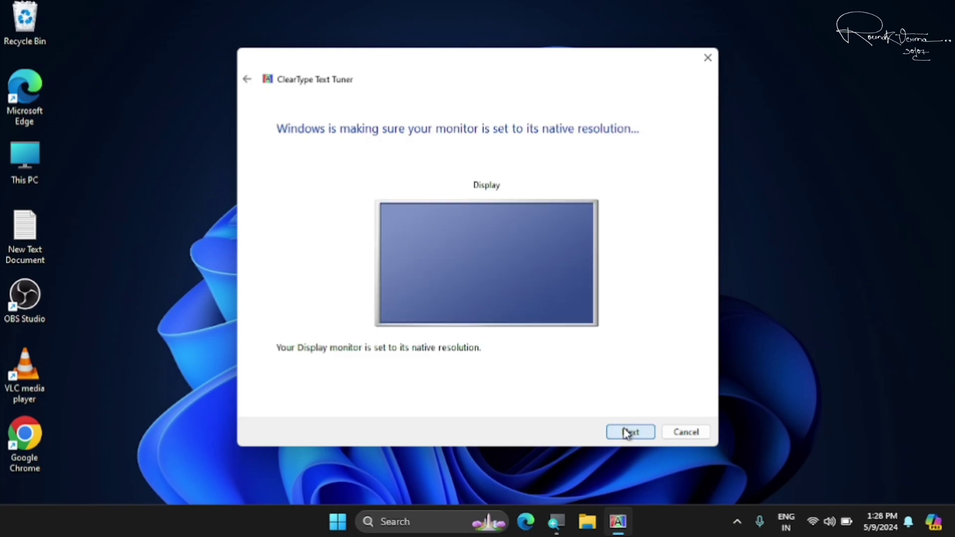
{"action": "left_click", "coordinate": [629, 431]}
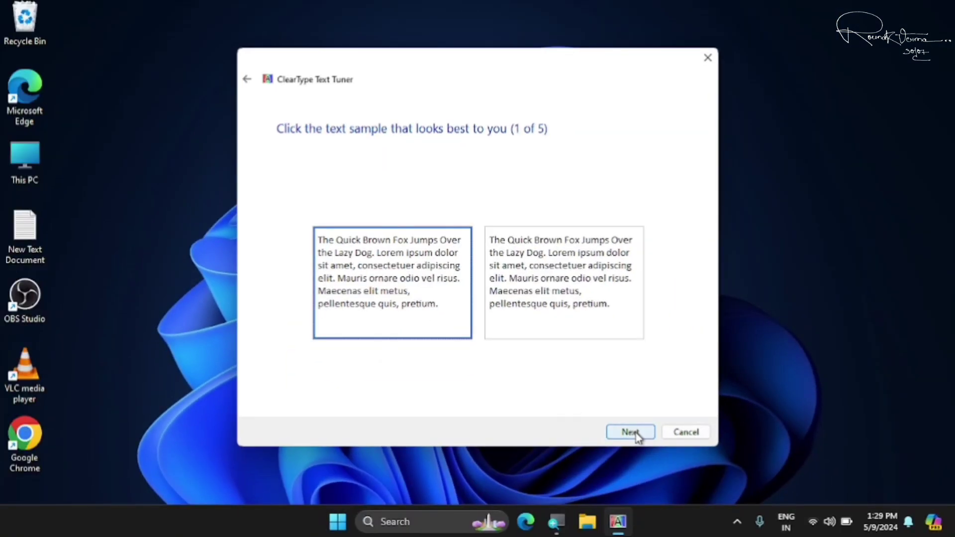
- Accept the preselected text samples on tuner pages 1 and 3, and choose the upper middle sample on page 2
{"action": "left_click", "coordinate": [706, 536]}
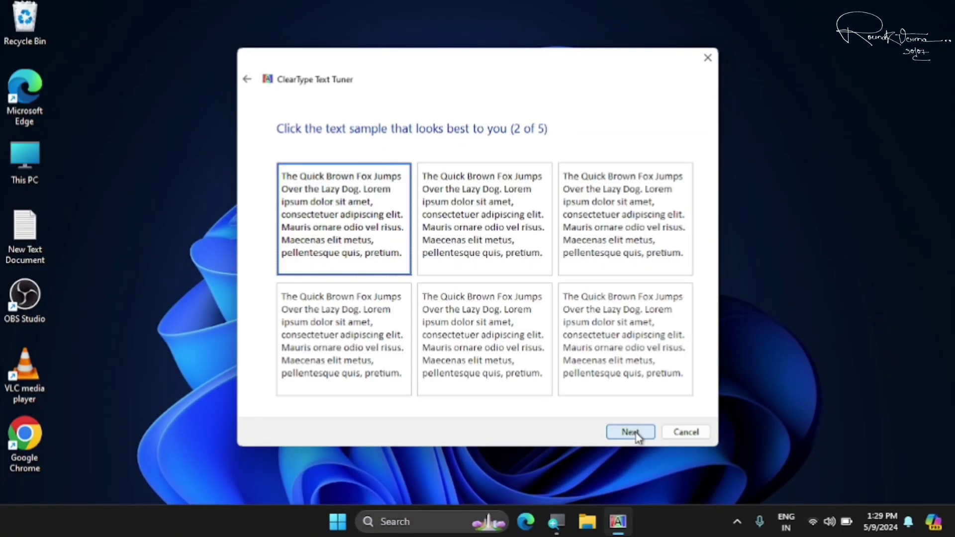
{"action": "left_click", "coordinate": [503, 244]}
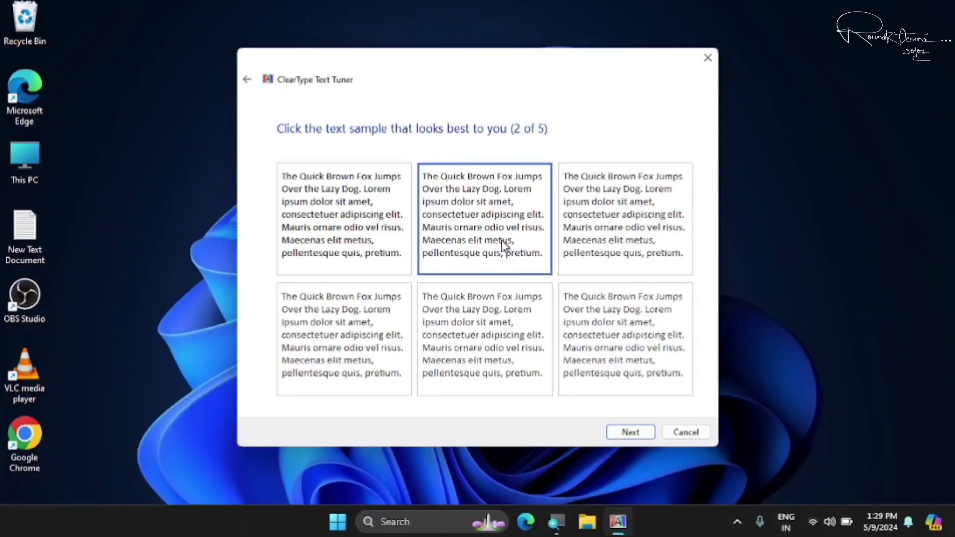
{"action": "left_click", "coordinate": [633, 434]}
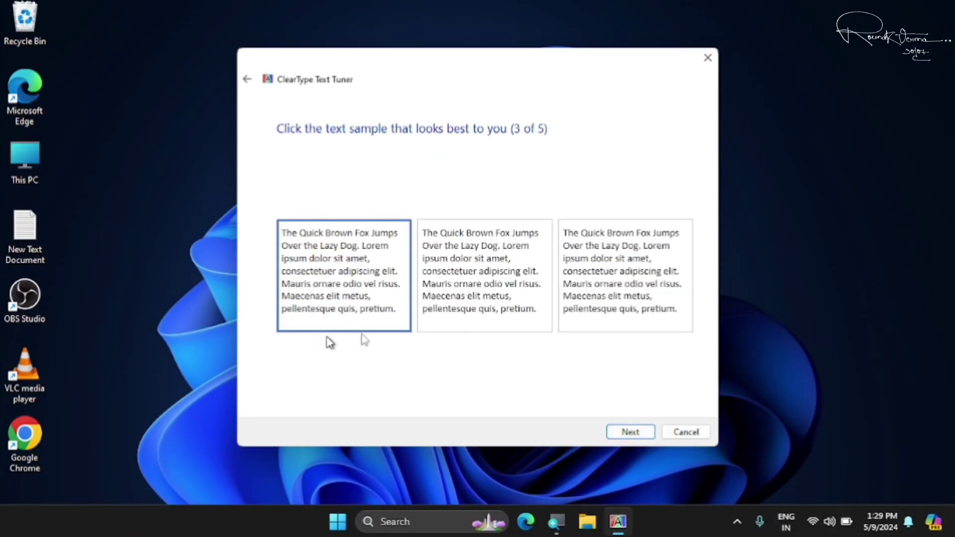
{"action": "left_click", "coordinate": [629, 430]}
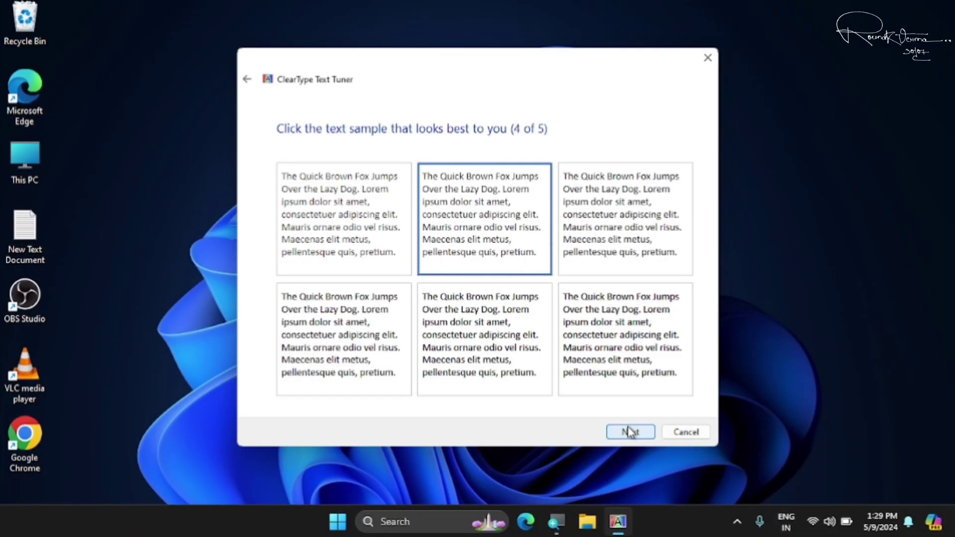
- Choose the lower middle text sample on tuner pages 4 and 5, finish the ClearType tuning and refresh the desktop
{"action": "left_click", "coordinate": [485, 344]}
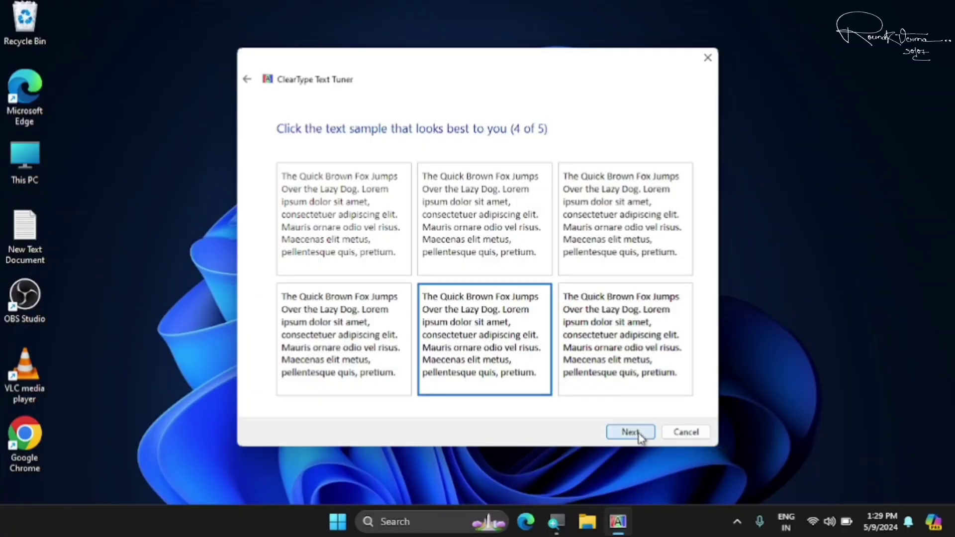
{"action": "left_click", "coordinate": [637, 432]}
{"action": "left_click", "coordinate": [500, 348]}
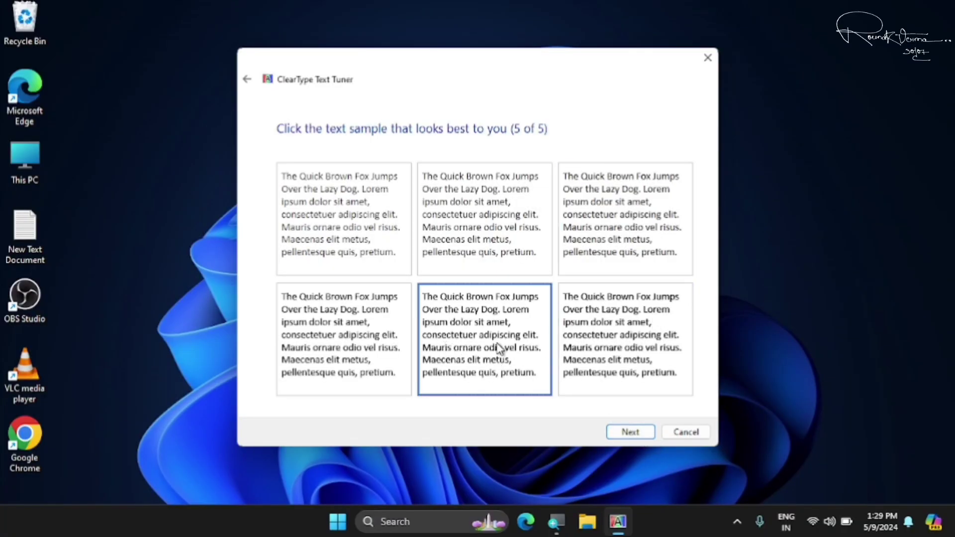
{"action": "left_click", "coordinate": [628, 435]}
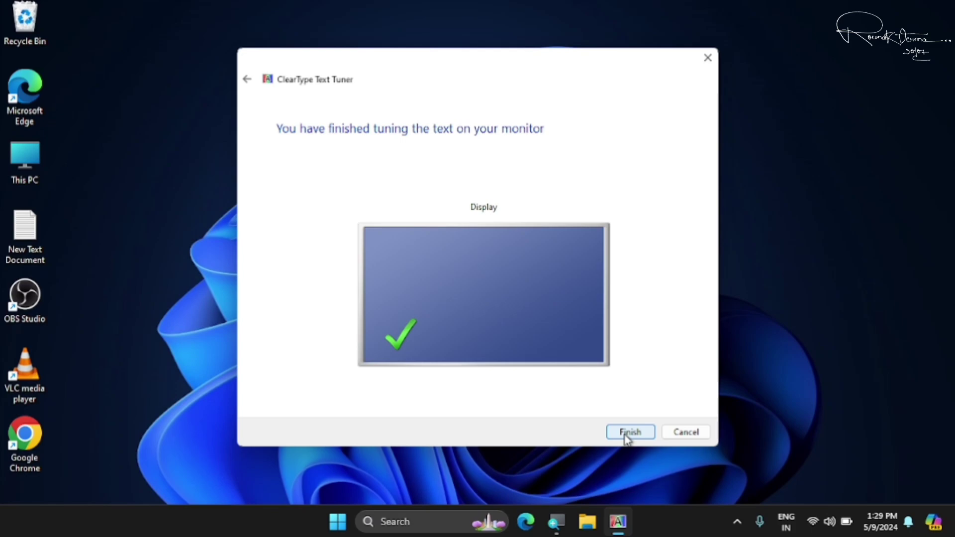
{"action": "left_click", "coordinate": [628, 434]}
{"action": "right_click", "coordinate": [441, 131]}
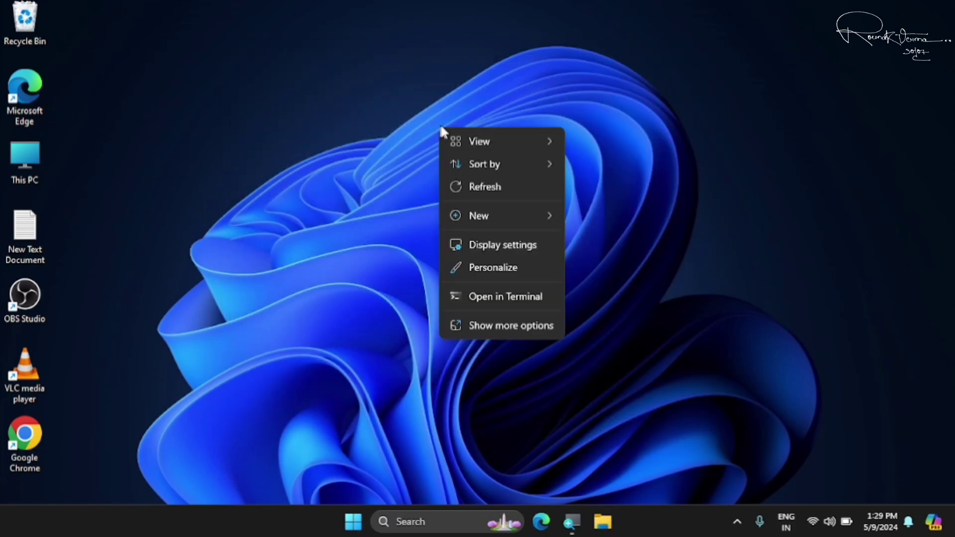
{"action": "left_click", "coordinate": [485, 185]}
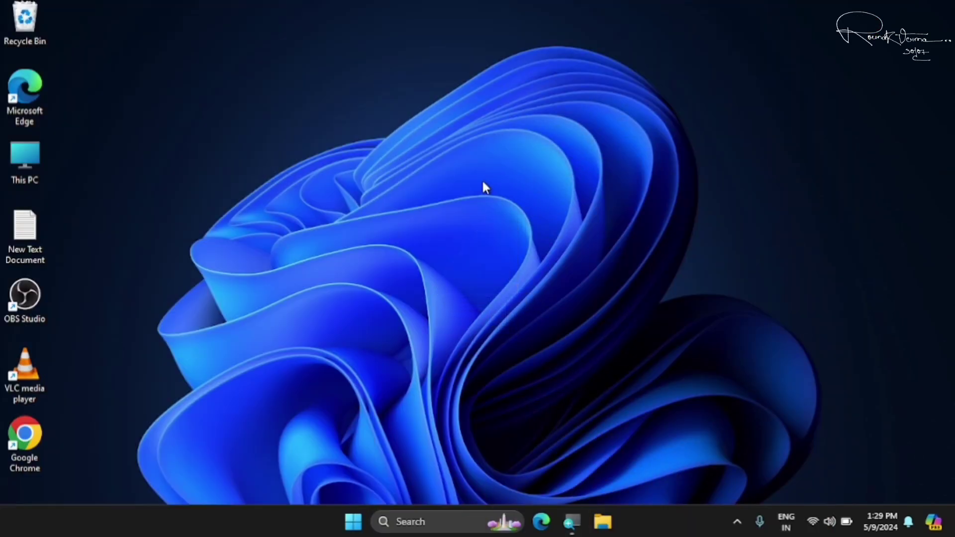
- Open Device Manager and select the Intel(R) HD Graphics 5500 adapter under Display adapters
{"action": "left_click", "coordinate": [354, 522]}
{"action": "left_click", "coordinate": [353, 522]}
{"action": "right_click", "coordinate": [354, 521]}
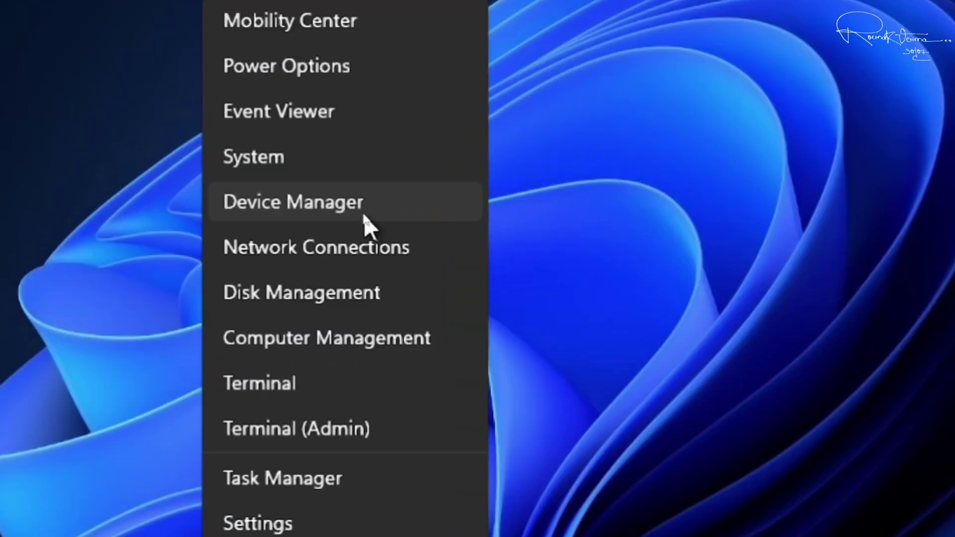
{"action": "left_click", "coordinate": [364, 216]}
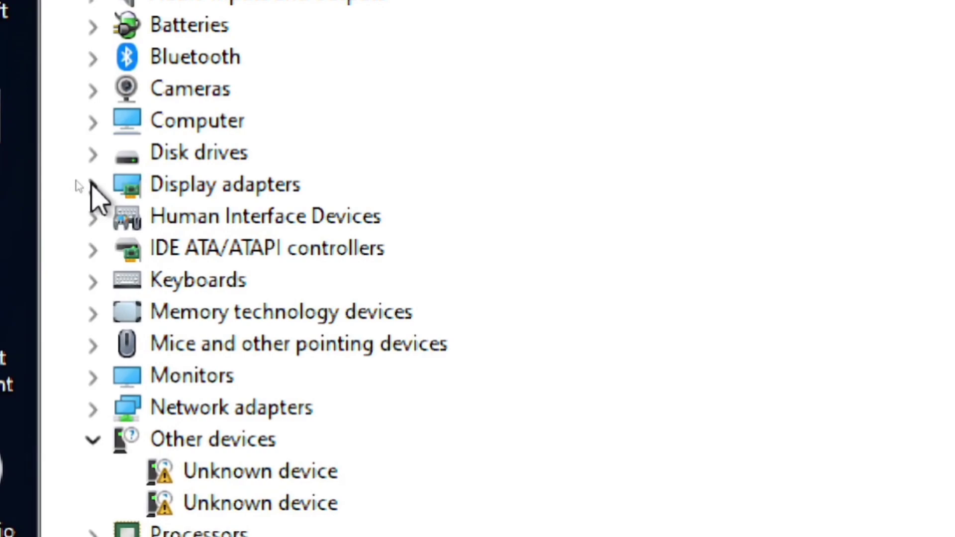
{"action": "left_click", "coordinate": [76, 180]}
{"action": "left_click", "coordinate": [214, 228]}
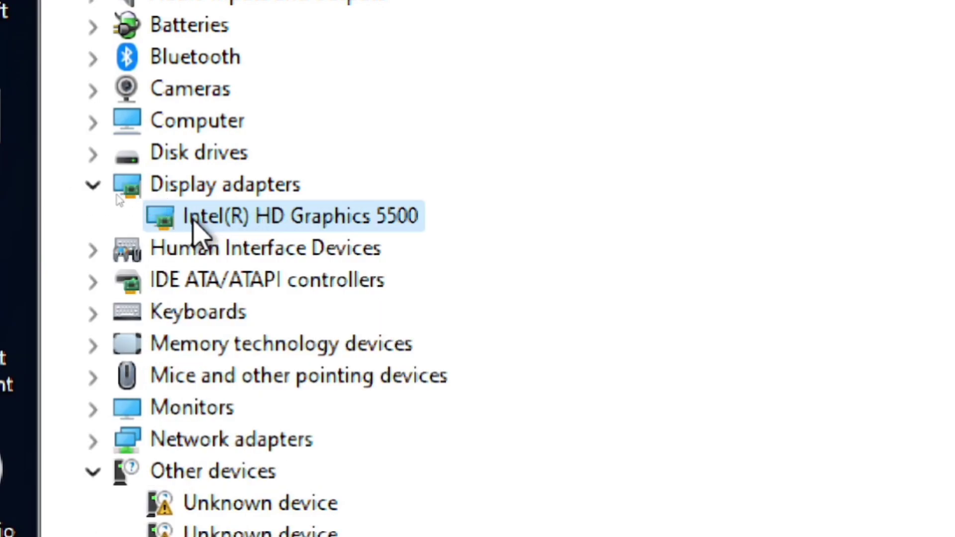
- Search automatically for an updated driver for the Intel(R) HD Graphics 5500 adapter, and close the wizard and Device Manager
{"action": "right_click", "coordinate": [355, 221]}
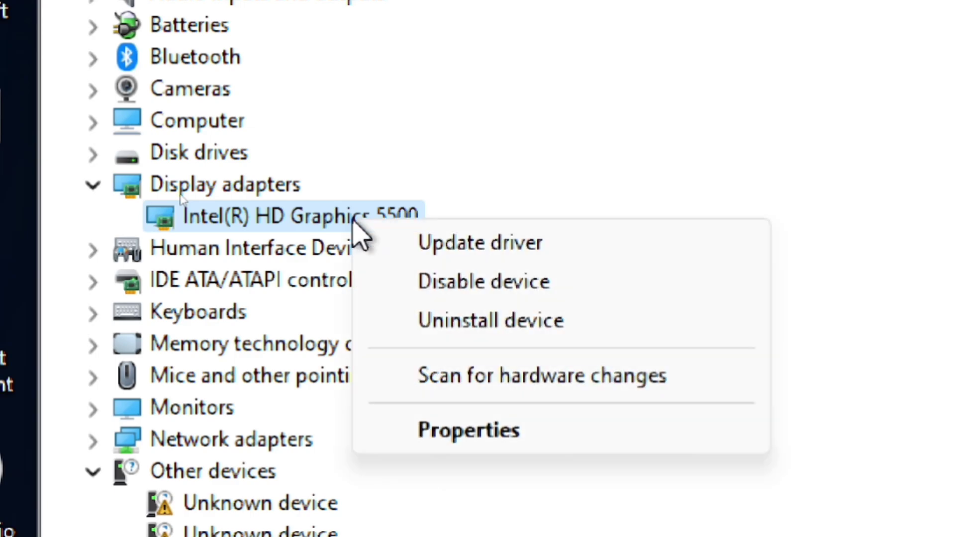
{"action": "left_click", "coordinate": [536, 245]}
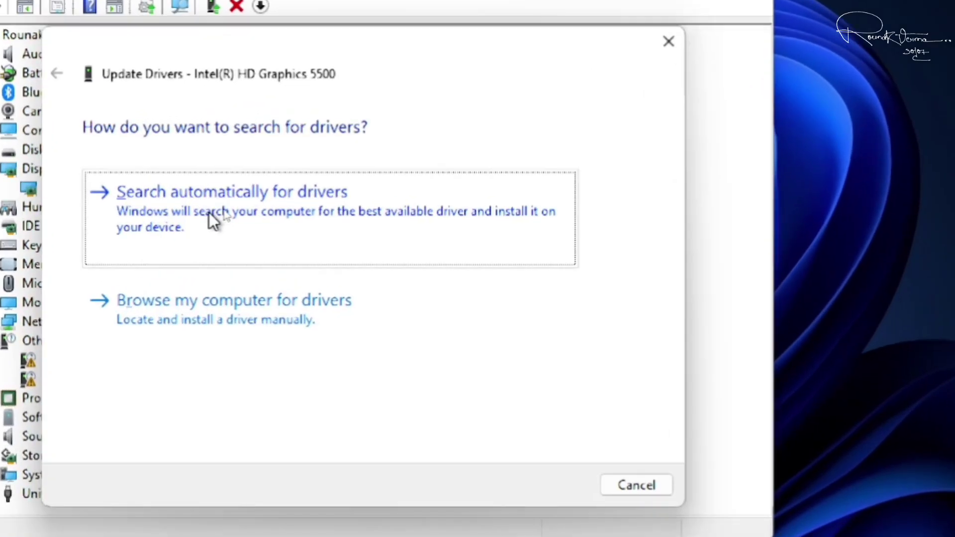
{"action": "left_click", "coordinate": [227, 215]}
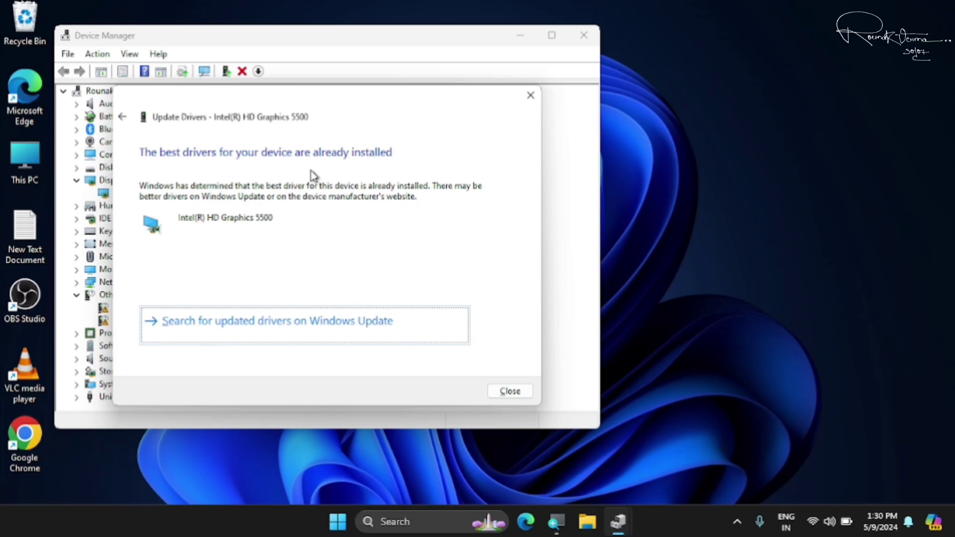
{"action": "left_click", "coordinate": [510, 392]}
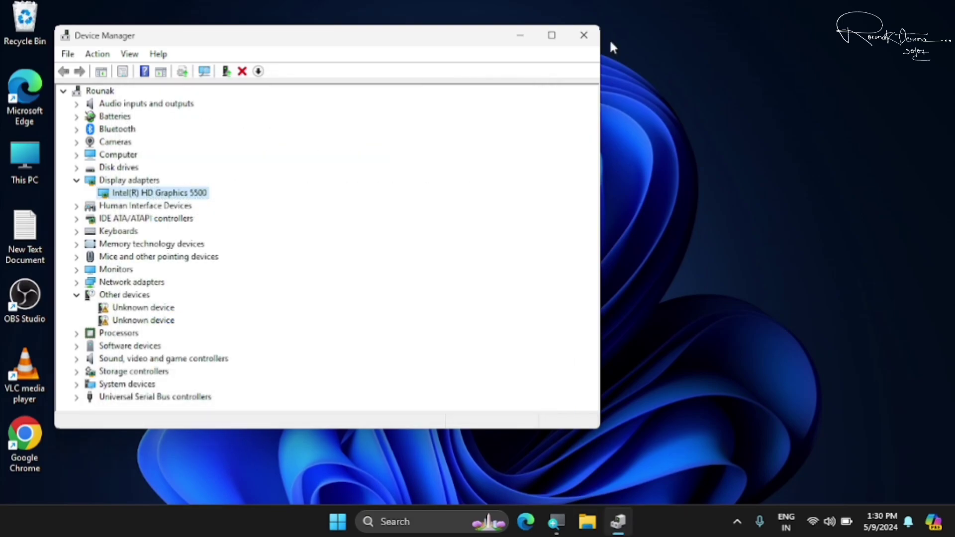
{"action": "left_click", "coordinate": [582, 31]}
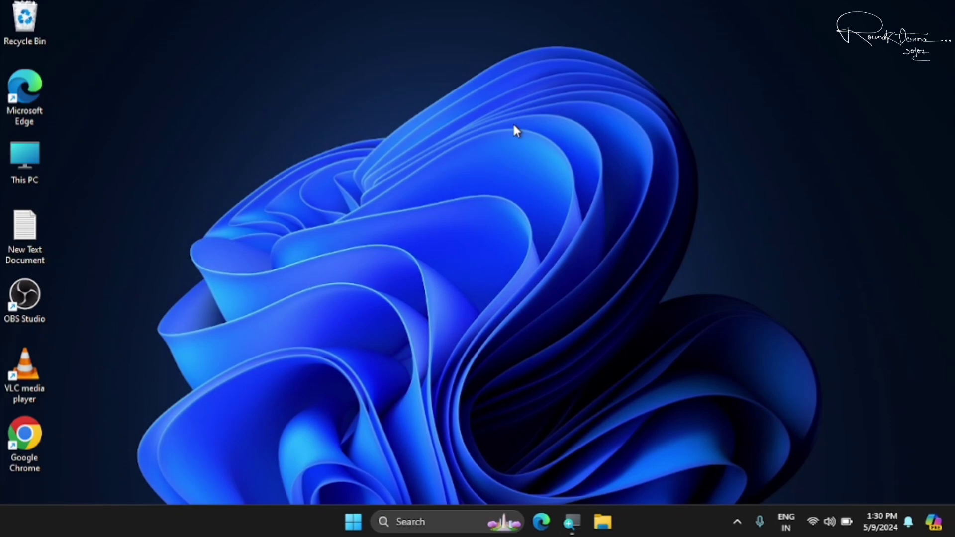
- Refresh the Windows desktop twice
{"action": "right_click", "coordinate": [514, 128]}
{"action": "left_click", "coordinate": [595, 187]}
{"action": "right_click", "coordinate": [592, 183]}
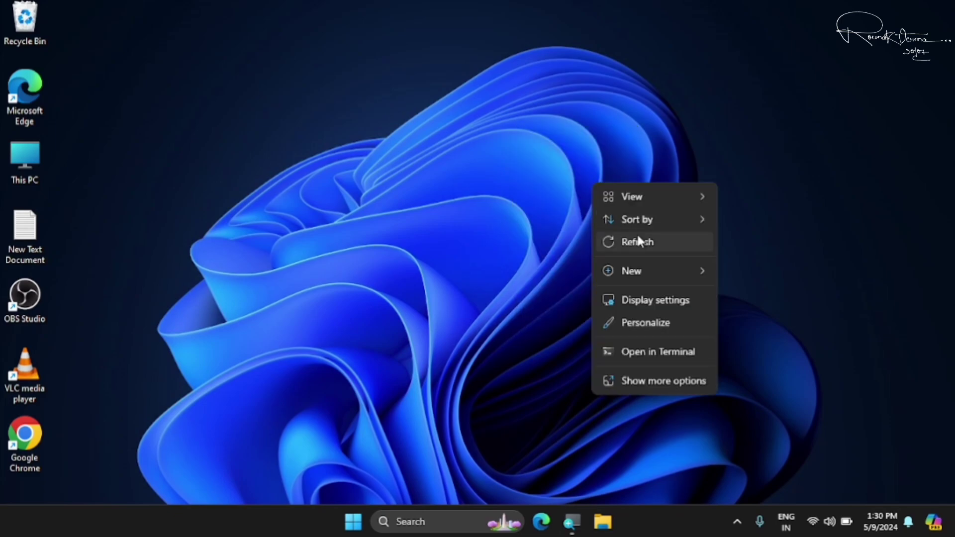
{"action": "left_click", "coordinate": [639, 242]}
- View the computer's power options, including Restart, and dismiss them without choosing one
{"action": "left_click", "coordinate": [355, 531]}
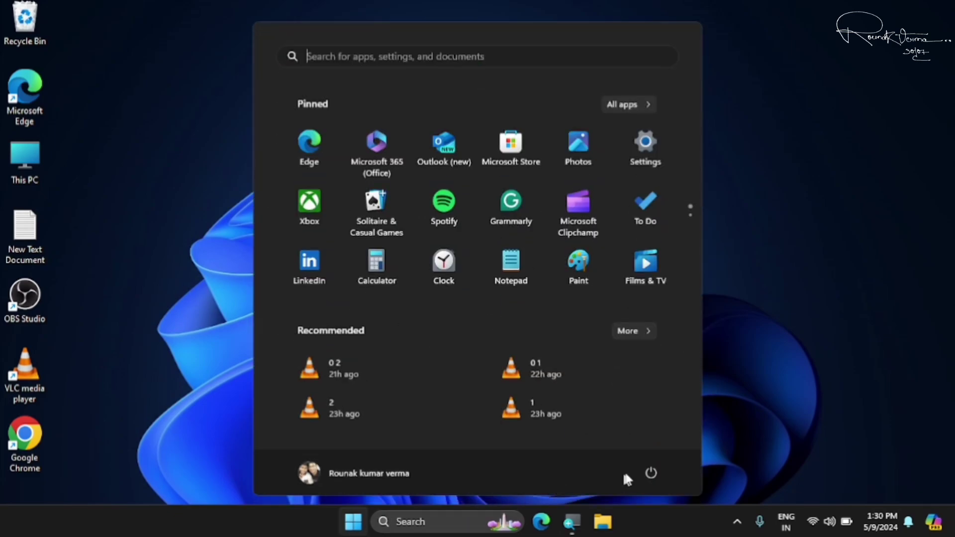
{"action": "left_click", "coordinate": [637, 470]}
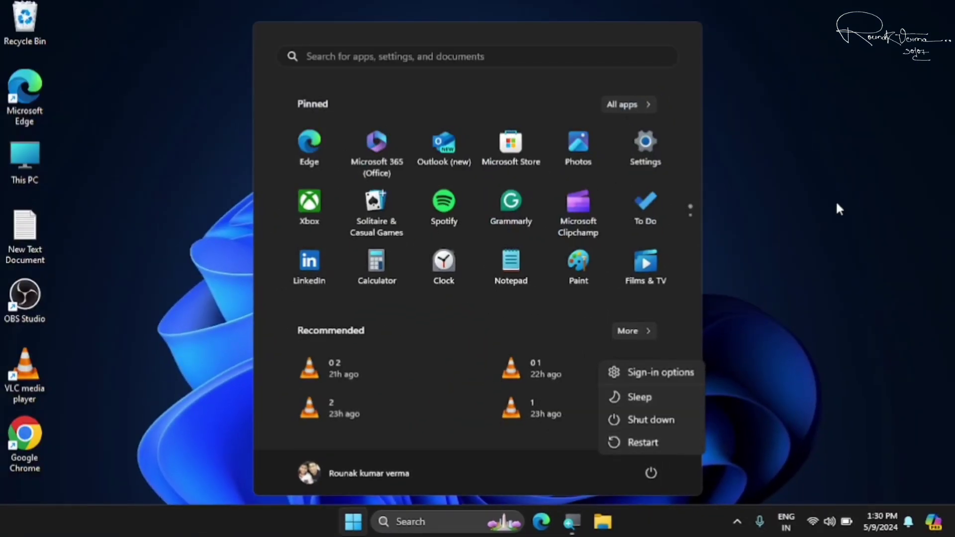
{"action": "key", "text": "Escape"}
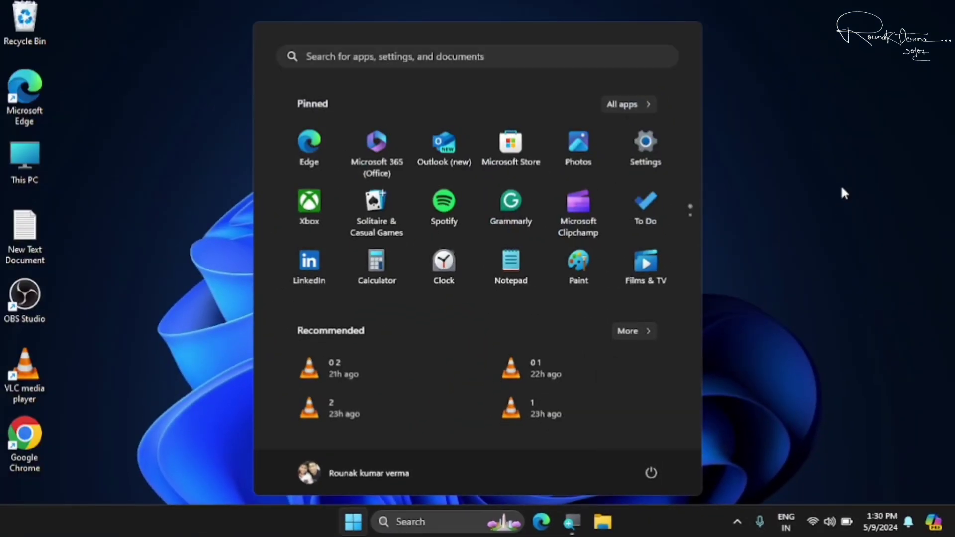
{"action": "key", "text": "Escape"}
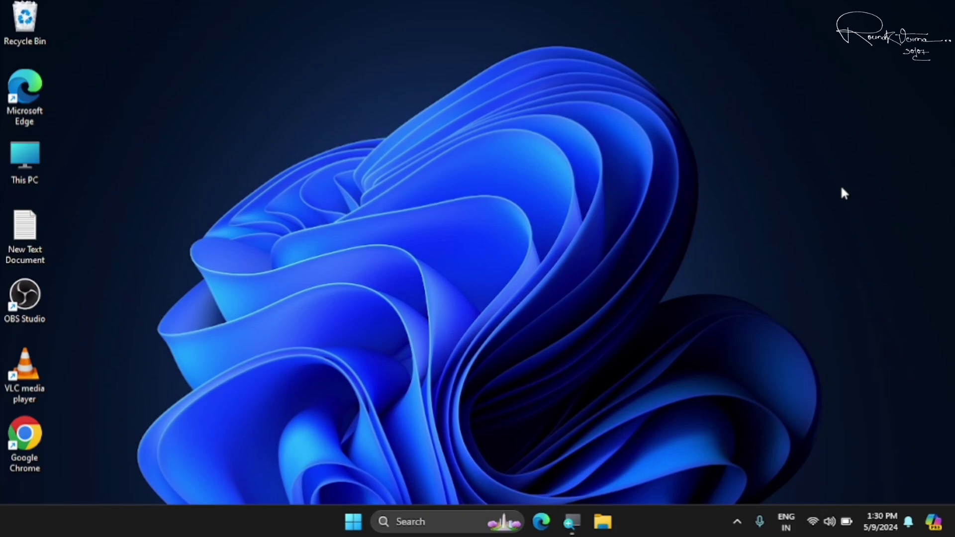